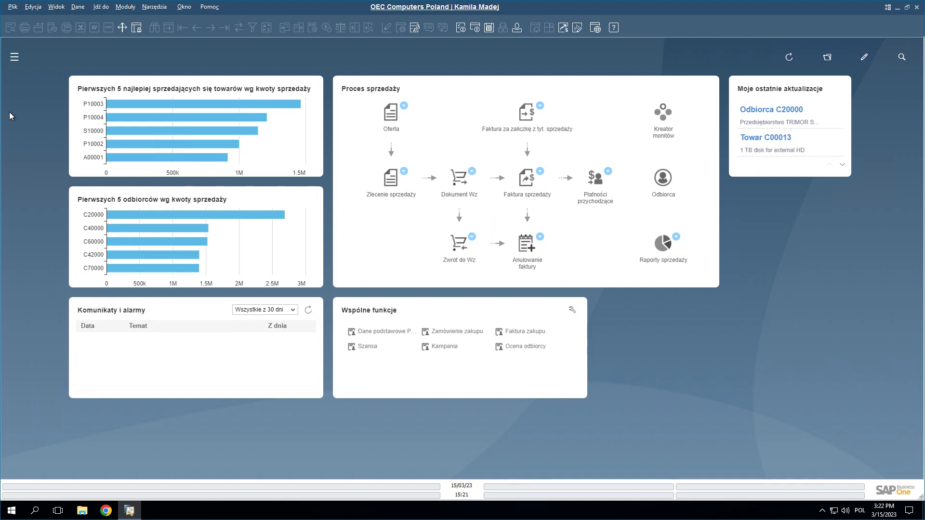
# - Open the Modules side menu and expand Partnerzy handlowi to show its six sub-items
pyautogui.click(14, 60)
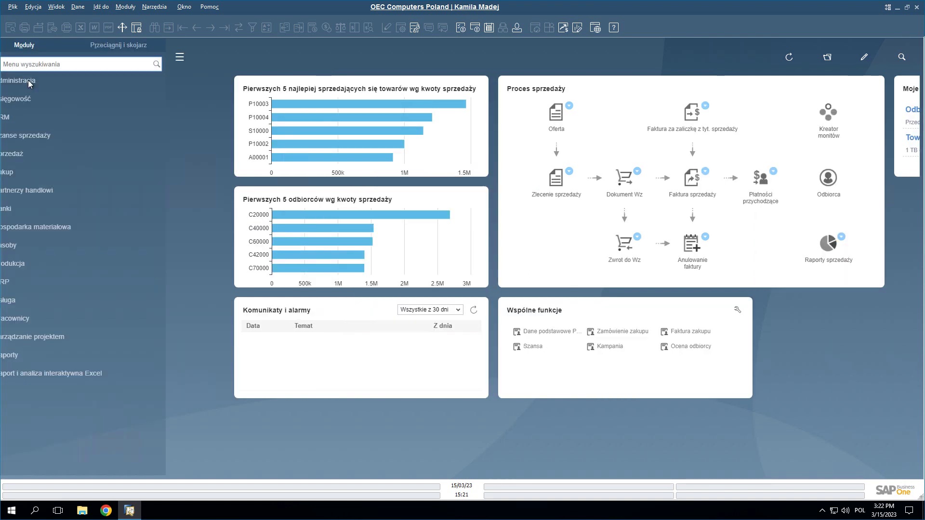
pyautogui.click(47, 63)
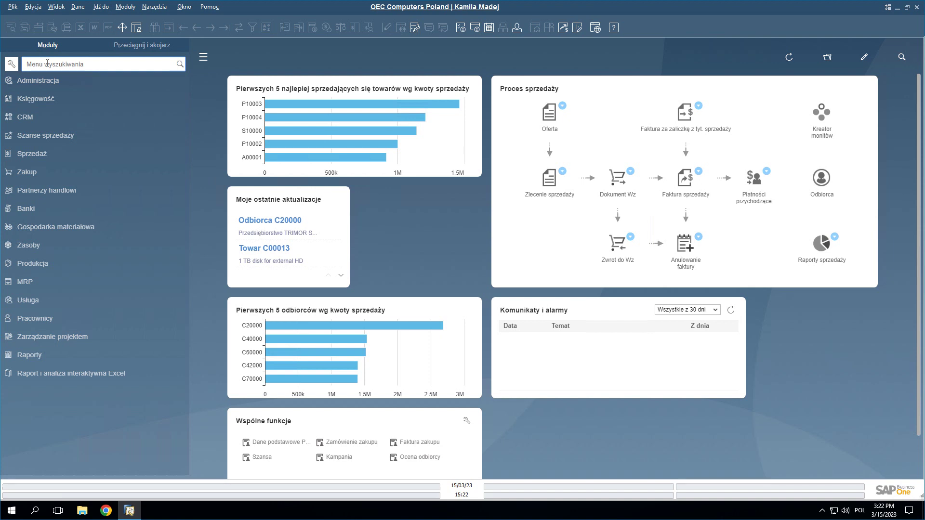
pyautogui.click(54, 187)
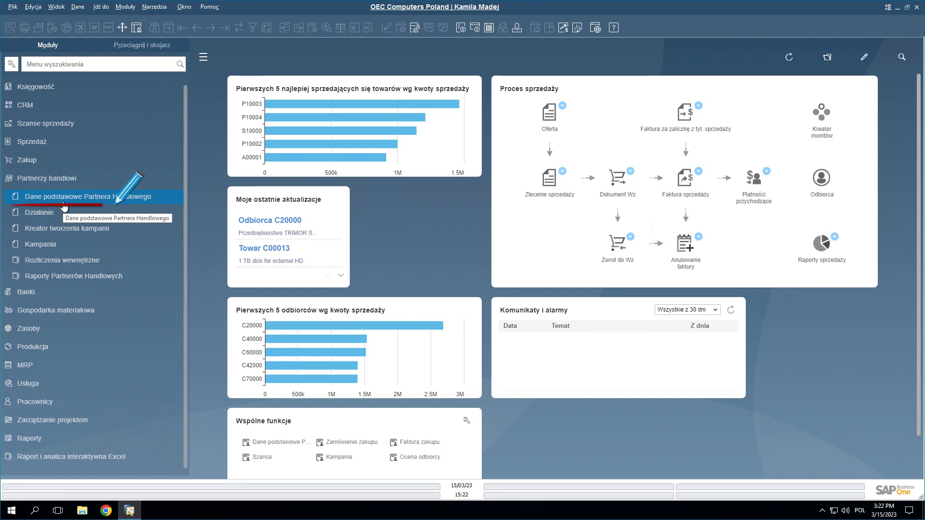
# - Open Business Partner Master Data and search the name 'dega-tech' to bring up DEGA-TECH (C60000)
pyautogui.click(63, 204)
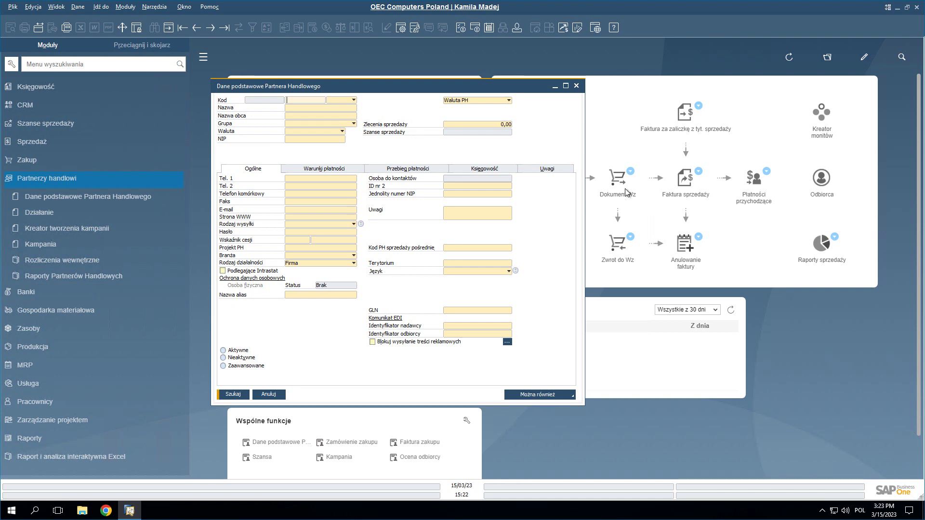
pyautogui.moveTo(502, 92); pyautogui.dragTo(423, 83)
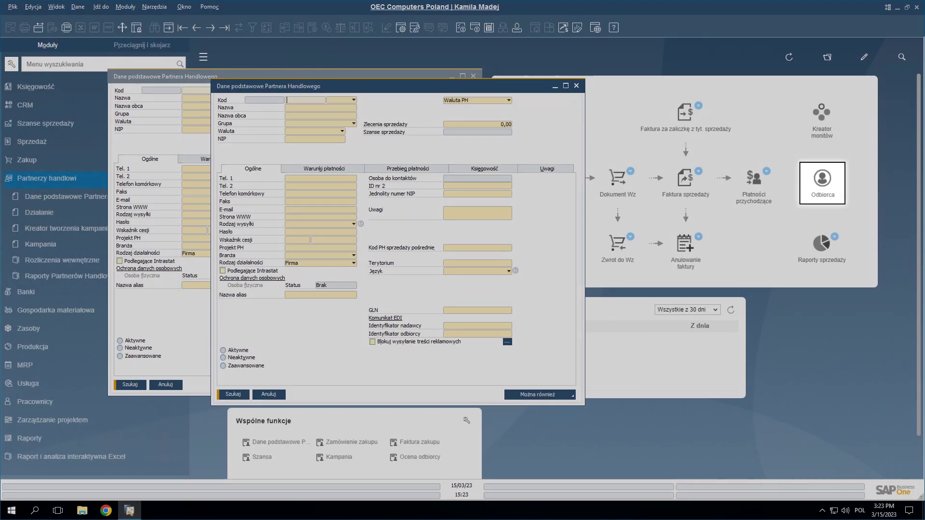
pyautogui.click(818, 179)
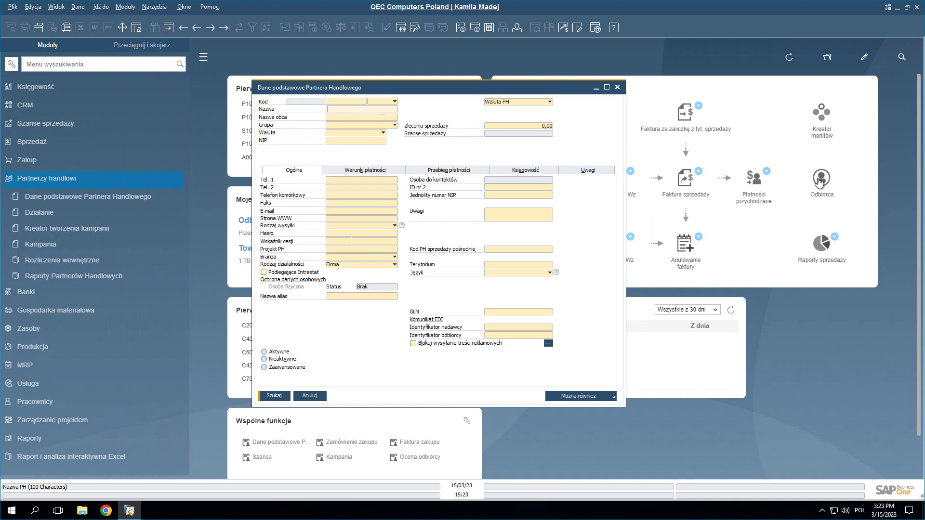
pyautogui.write('dega-tech')
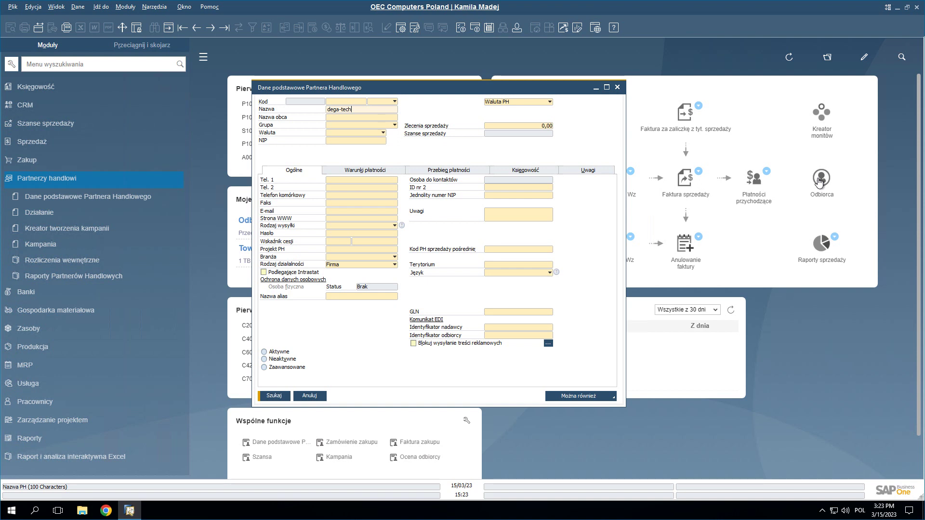
pyautogui.click(274, 396)
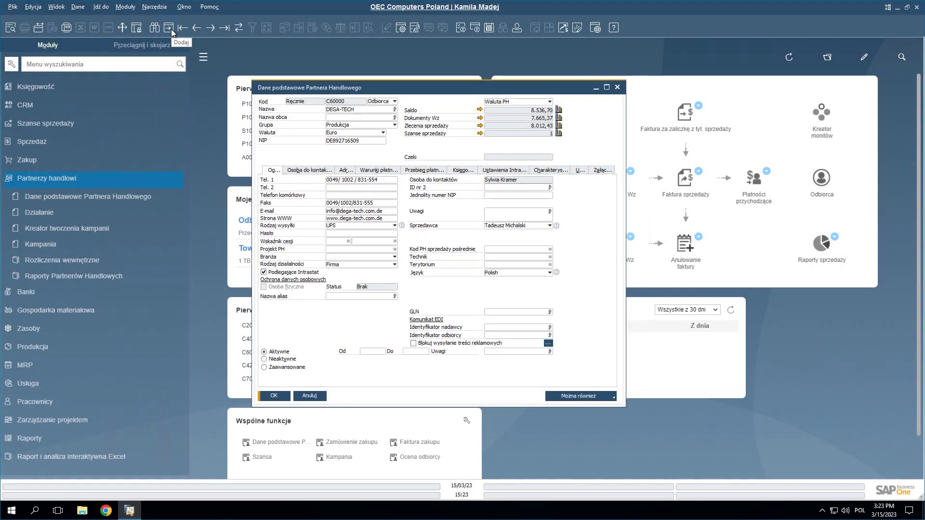
# - Switch the master data form to add mode, keeping the partner type Odbiorca, with code starting 'C'
pyautogui.click(172, 29)
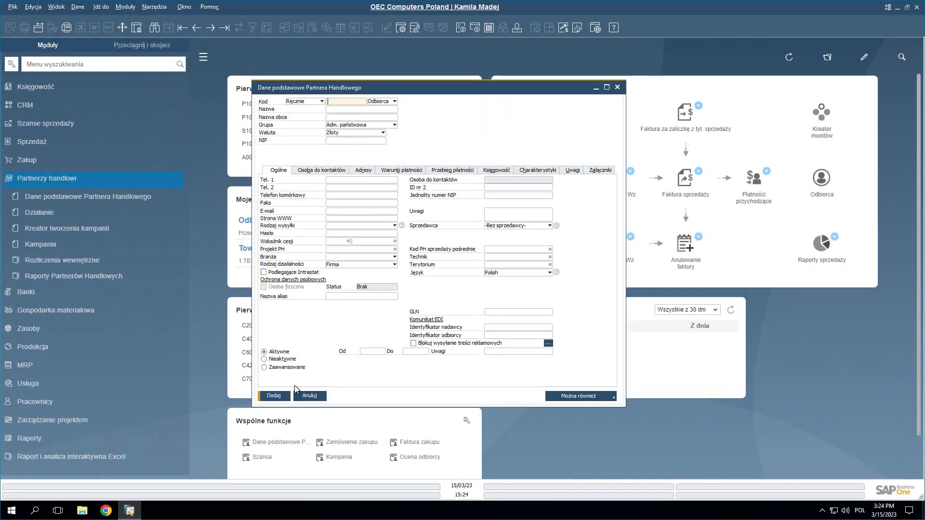
pyautogui.click(395, 102)
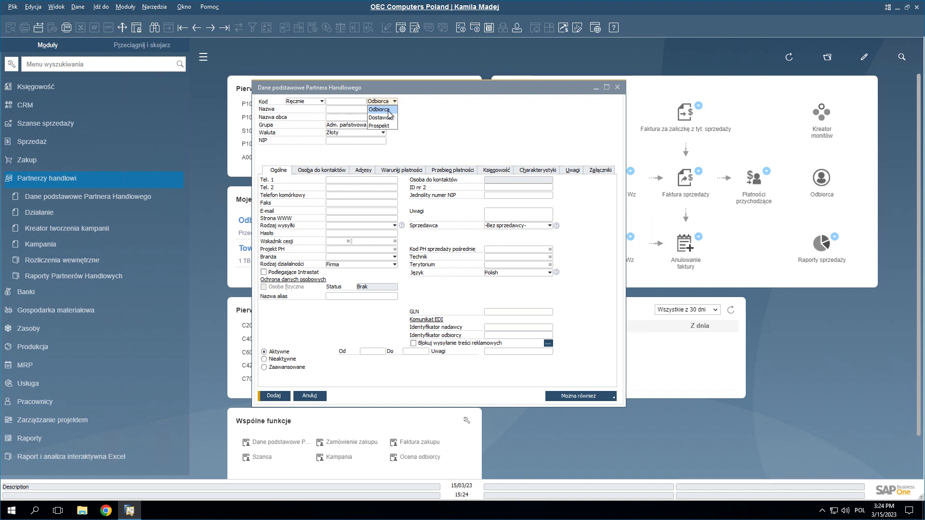
pyautogui.click(388, 110)
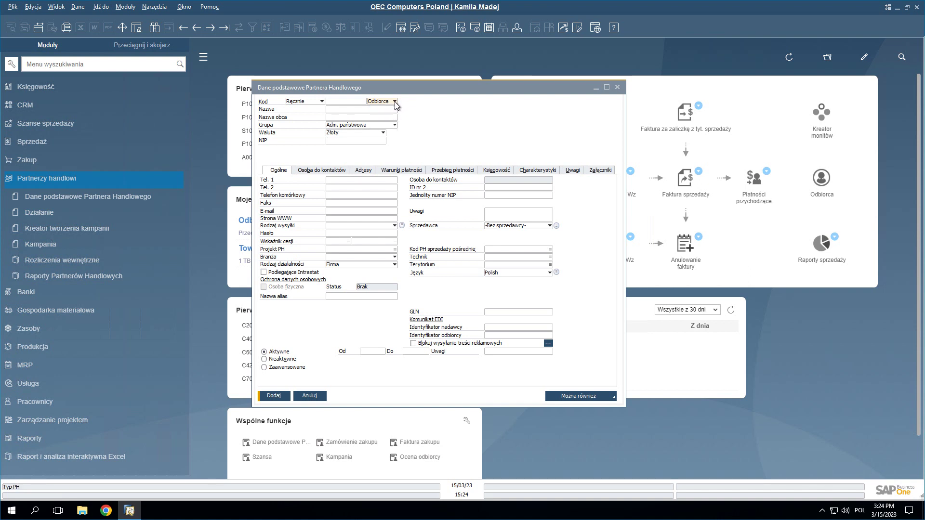
pyautogui.click(359, 101)
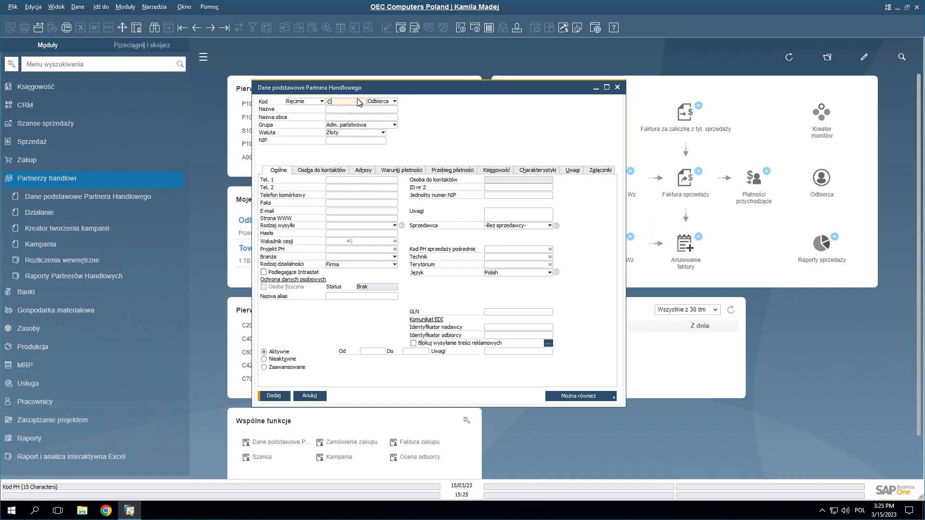
# - Complete the code as C27000 and paste the name Malmer Sp. z o.o
pyautogui.write('27000')
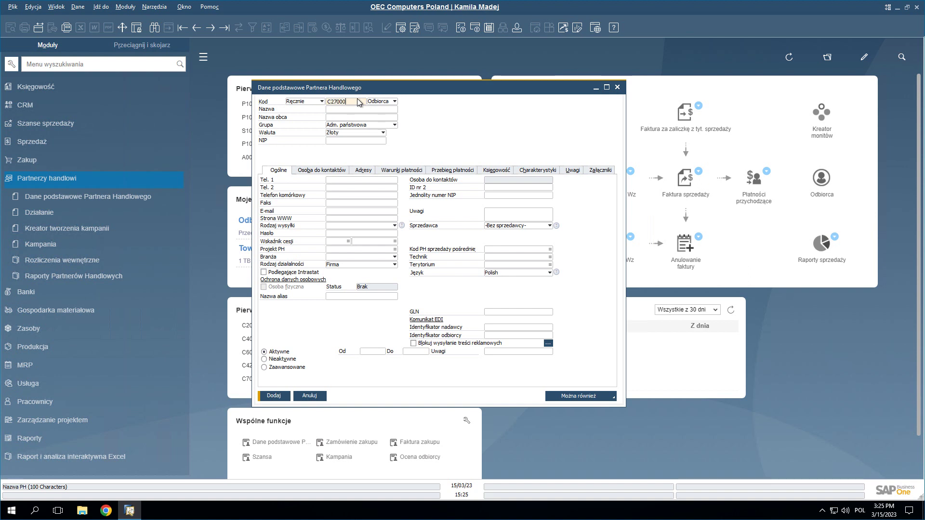
pyautogui.press('Tab')
pyautogui.write('Malmer Sp. z o.o.')
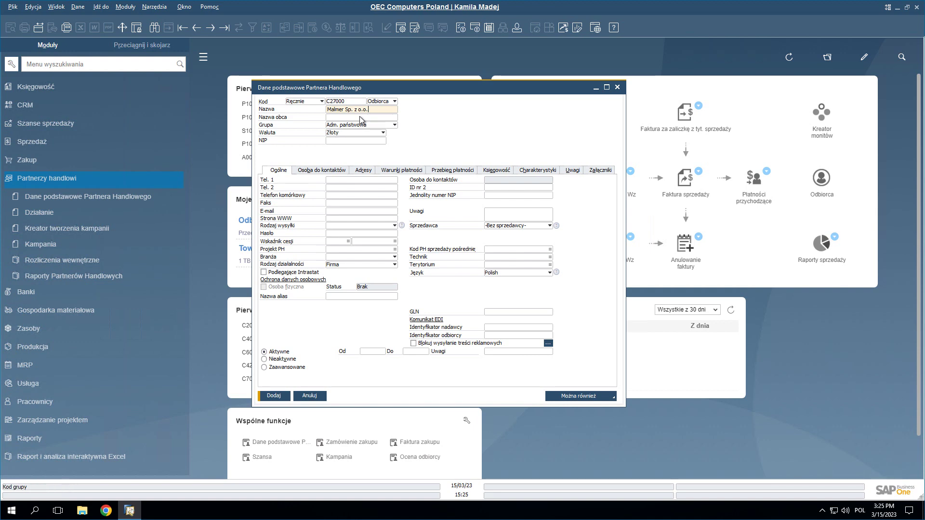
# - Assign the customer group Odbiorcy krajowi, accepting its price list and discounts
pyautogui.click(361, 121)
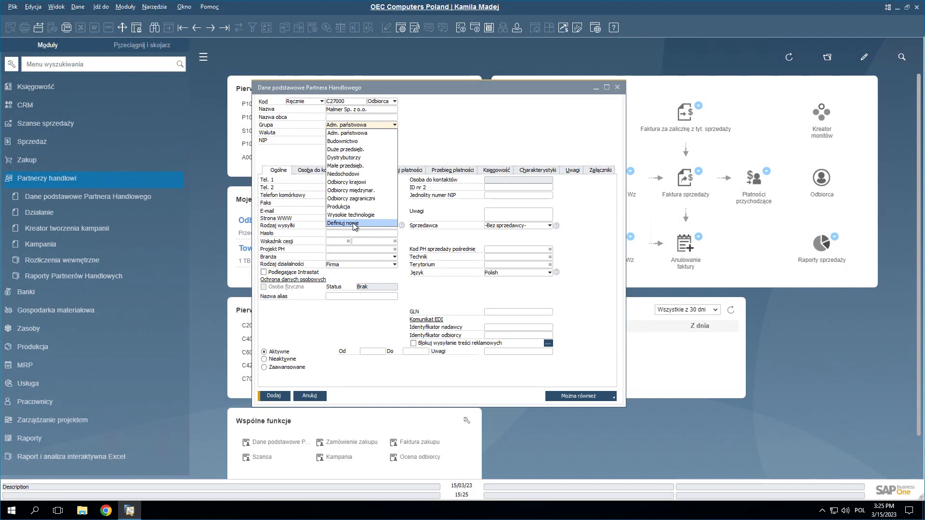
pyautogui.click(347, 246)
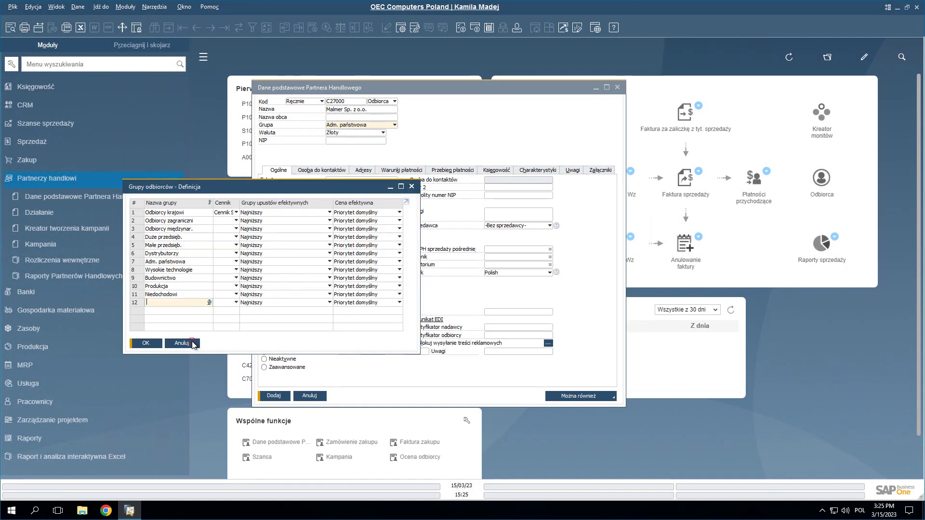
pyautogui.click(182, 343)
pyautogui.click(395, 126)
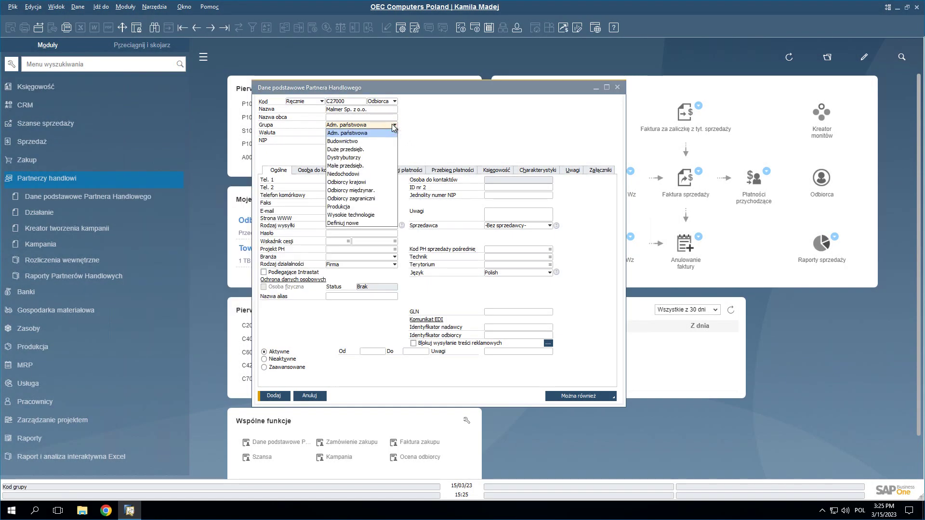
pyautogui.click(361, 183)
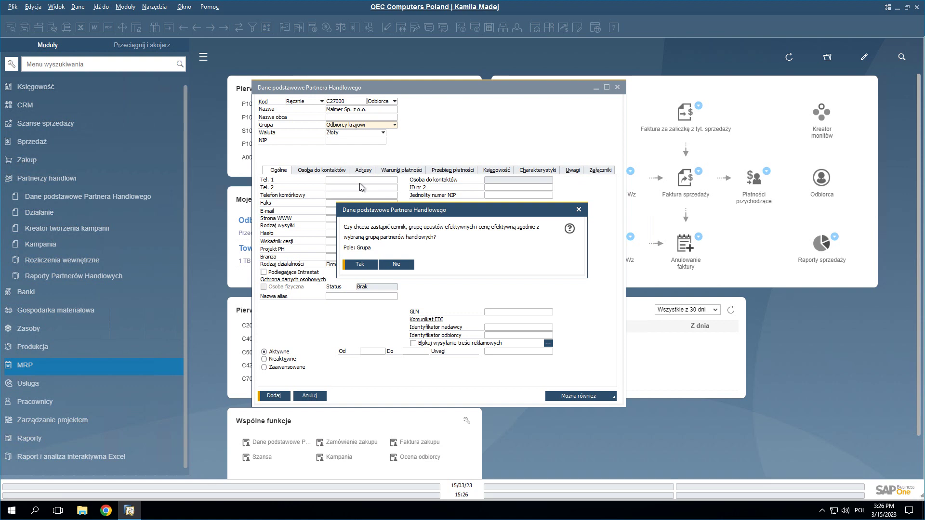
pyautogui.press('Return')
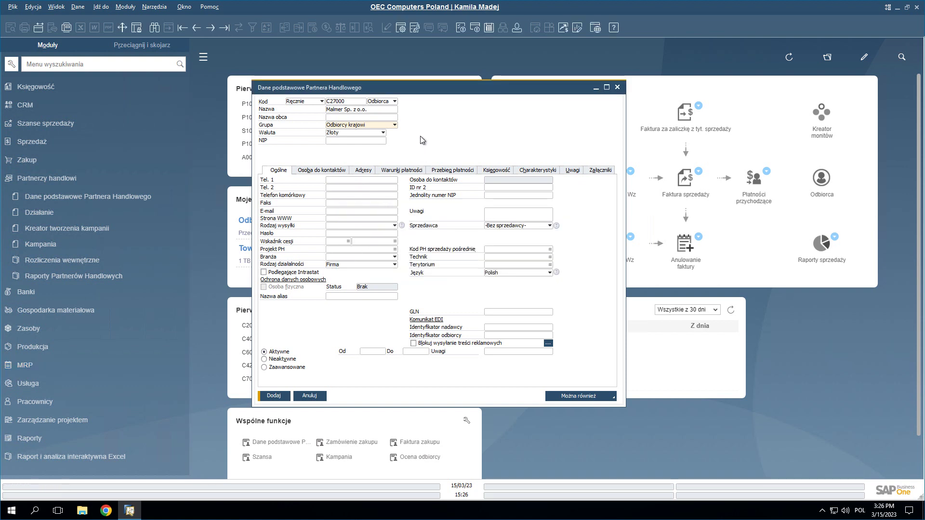
pyautogui.click(394, 126)
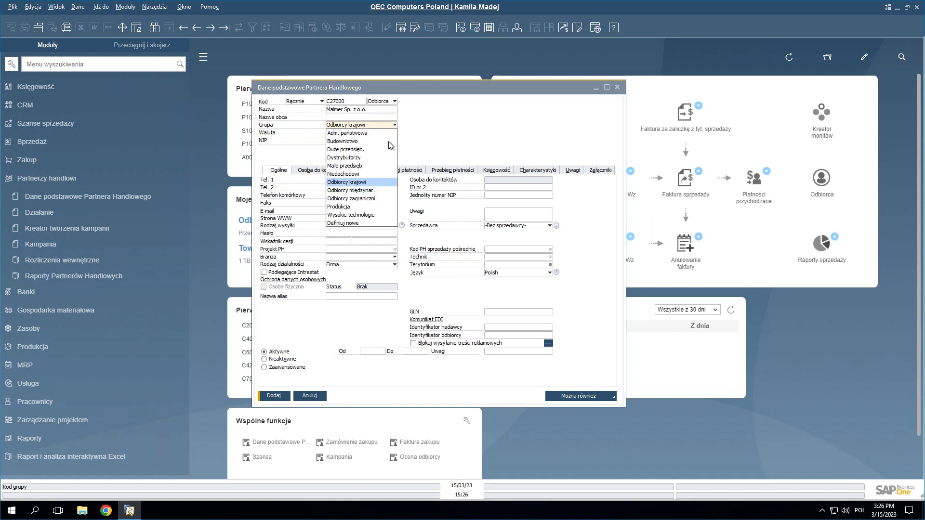
pyautogui.click(352, 224)
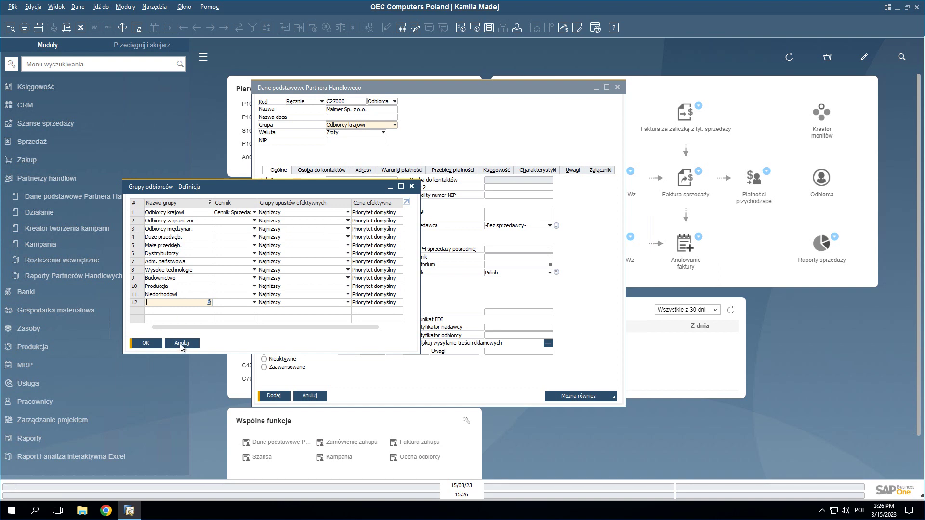
pyautogui.press('Escape')
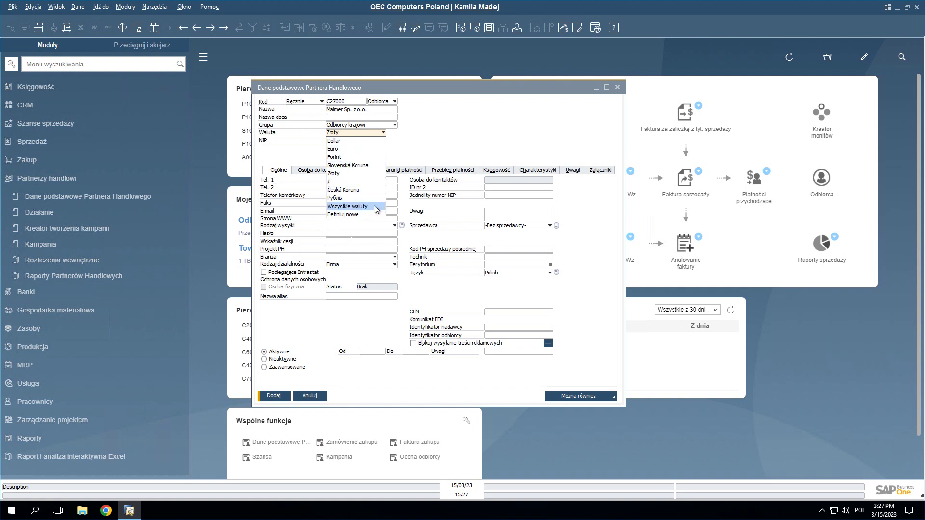
# - Change the currency from Złoty to Wszystkie waluty and confirm the default in the Waluty dialog
pyautogui.click(374, 206)
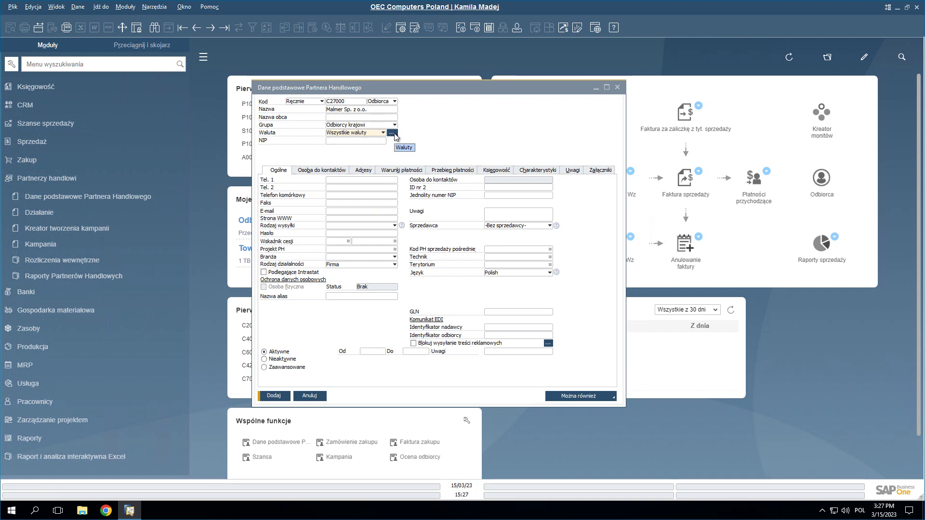
pyautogui.click(392, 133)
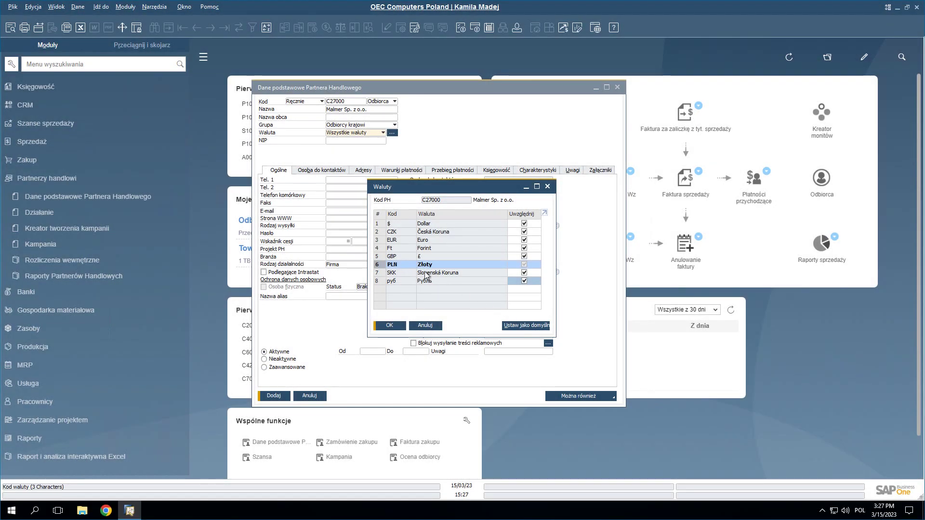
pyautogui.click(523, 329)
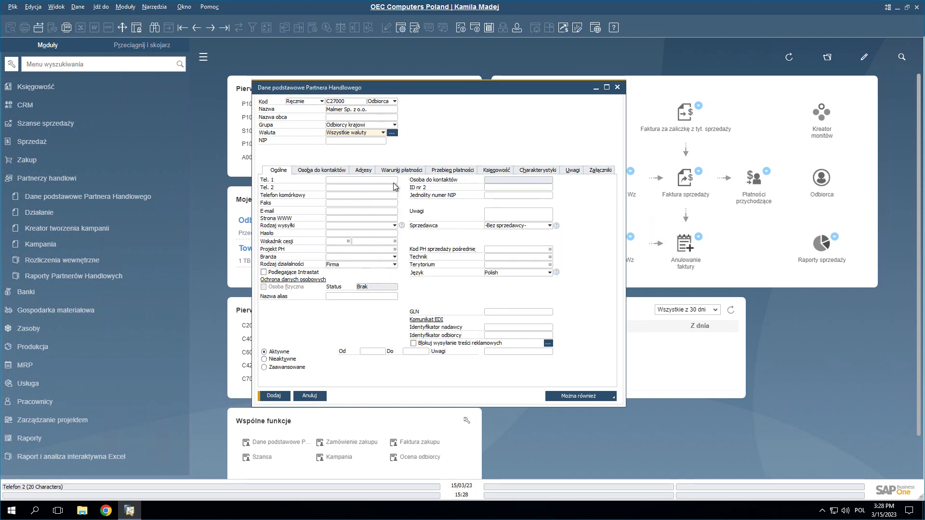
pyautogui.click(370, 140)
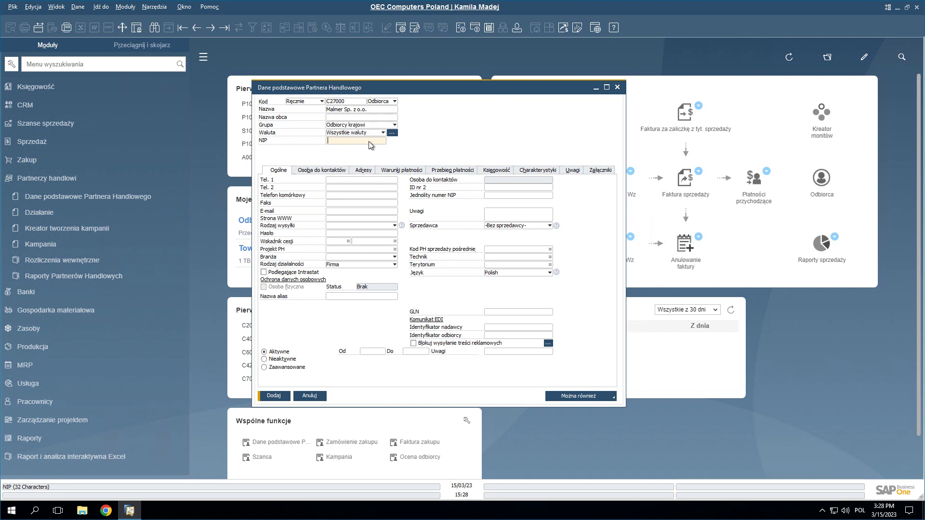
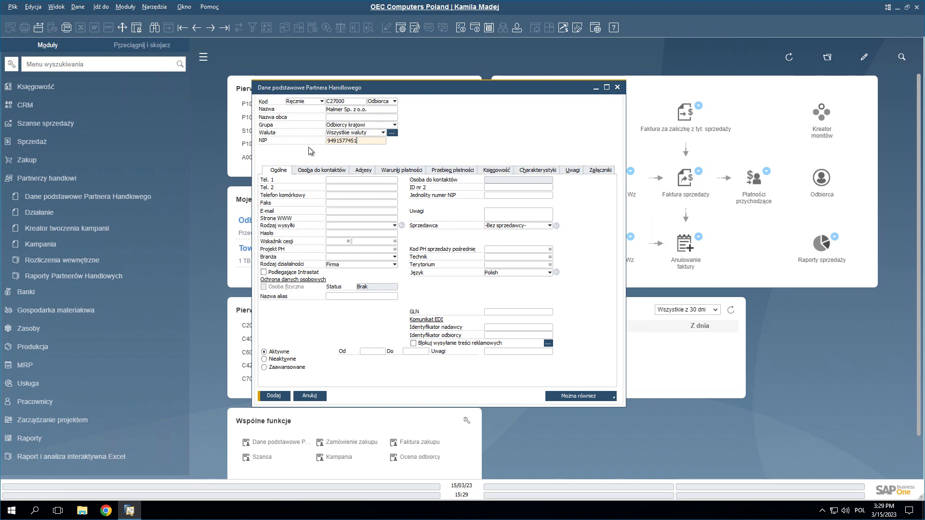
# - Enter the company's ten-digit tax number in the NIP field
pyautogui.press('Tab')
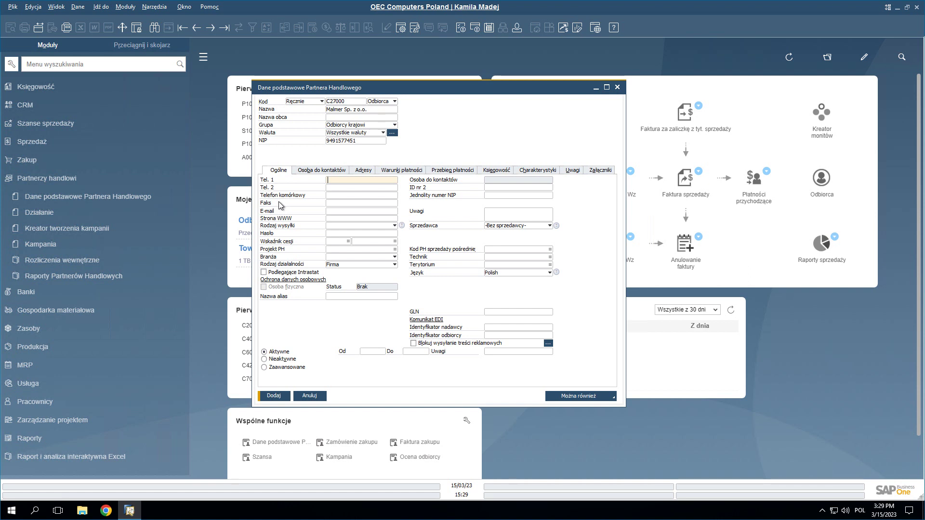
# - Leave Branża empty after cancelling a new industry definition, and assign a Sprzedawca
pyautogui.click(394, 256)
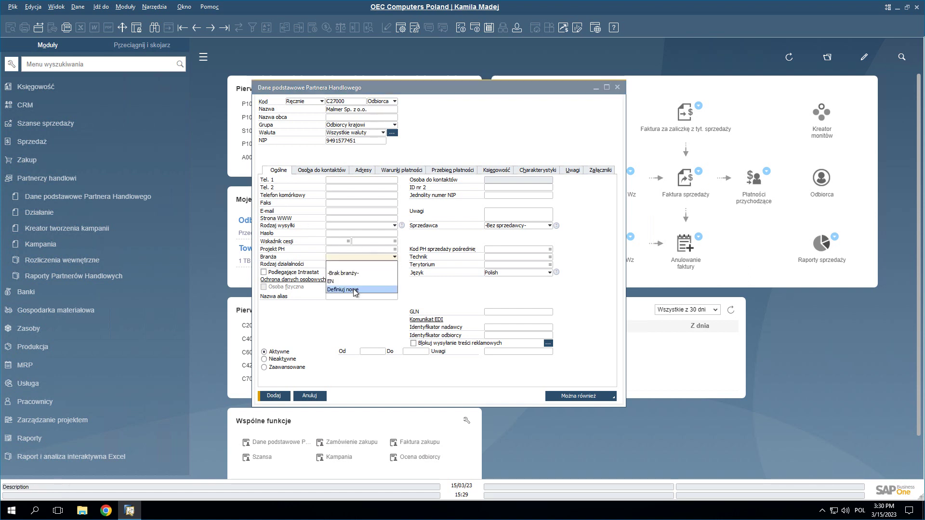
pyautogui.click(352, 290)
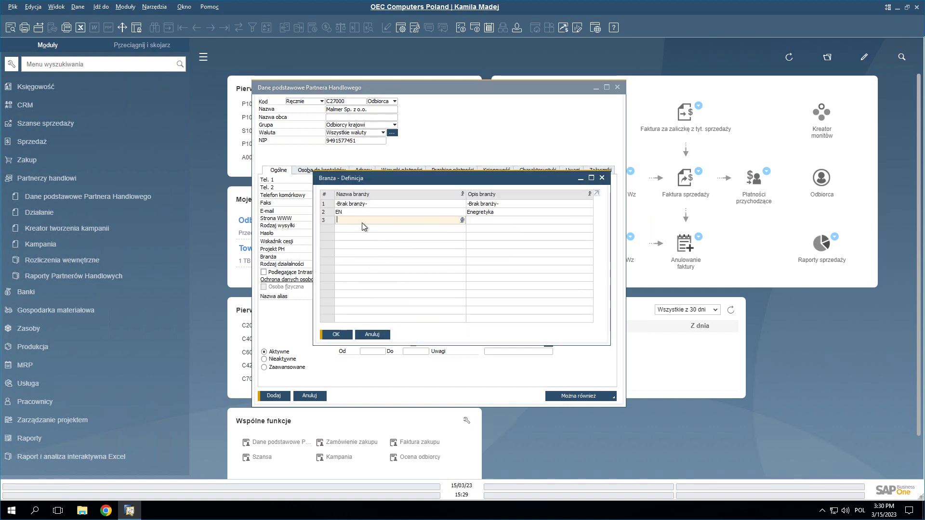
pyautogui.click(373, 335)
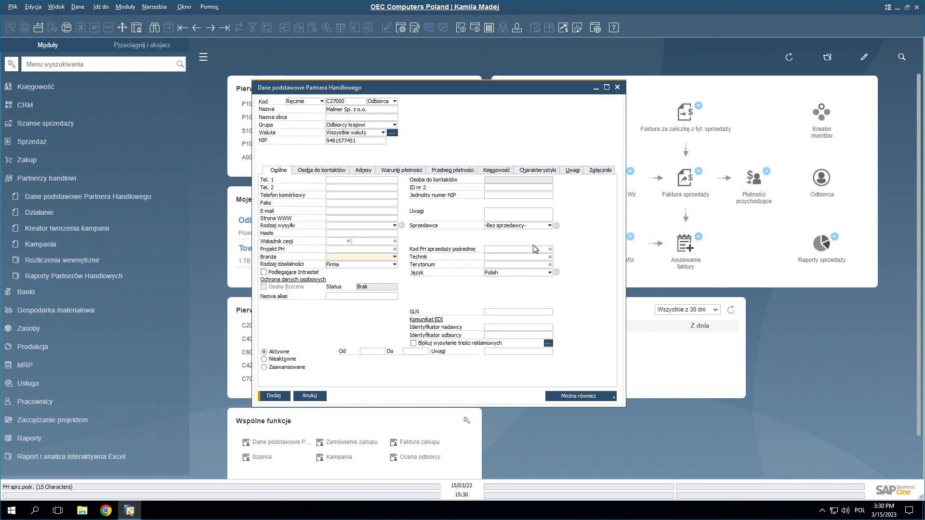
pyautogui.click(548, 225)
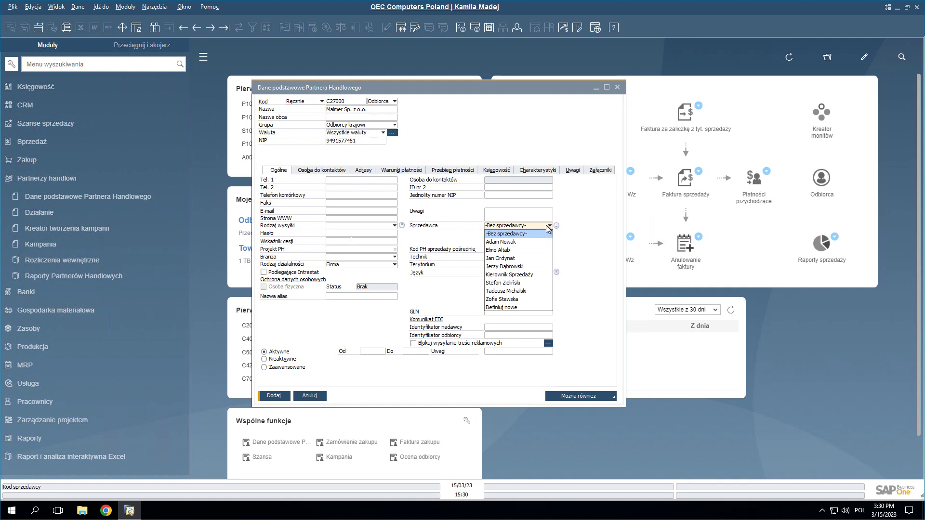
pyautogui.press('z')
pyautogui.press('Return')
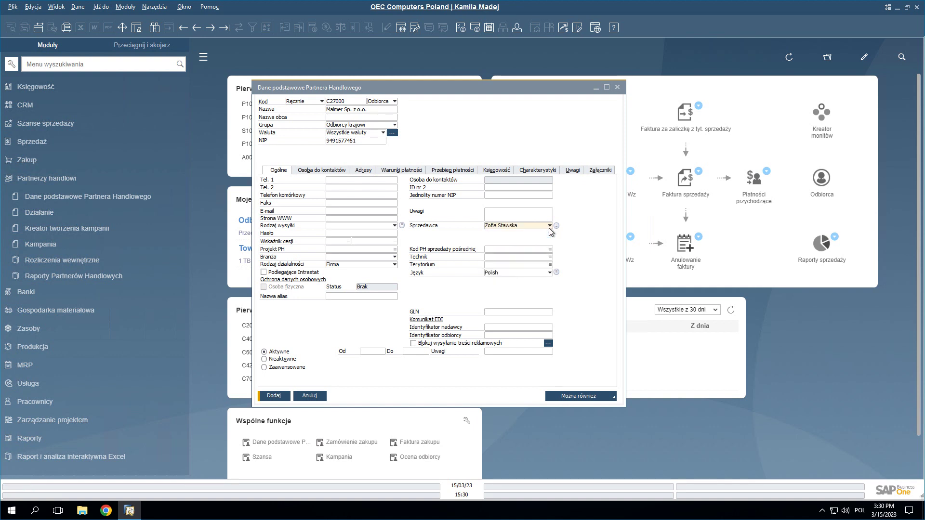
pyautogui.press('Tab')
pyautogui.press('Tab')
pyautogui.press('Tab')
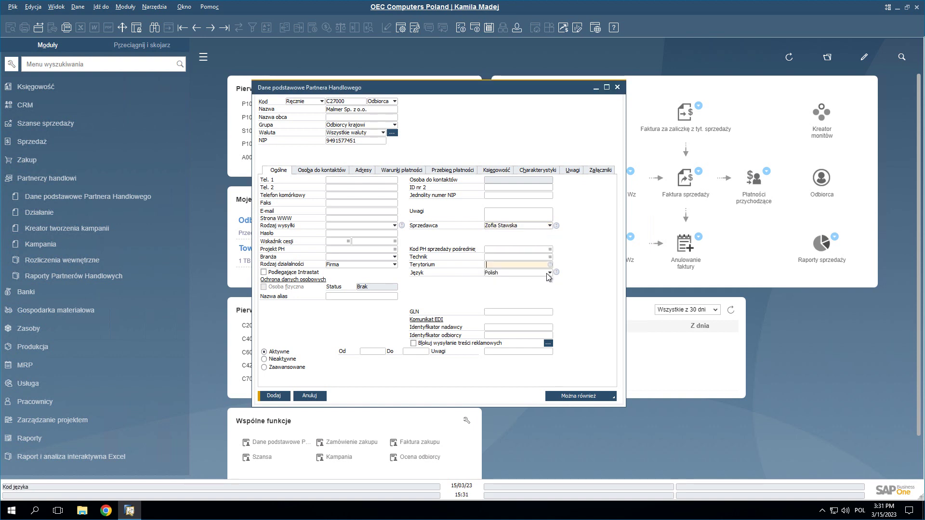
# - Keep Polish as the language and set the status back to Aktywne
pyautogui.click(550, 273)
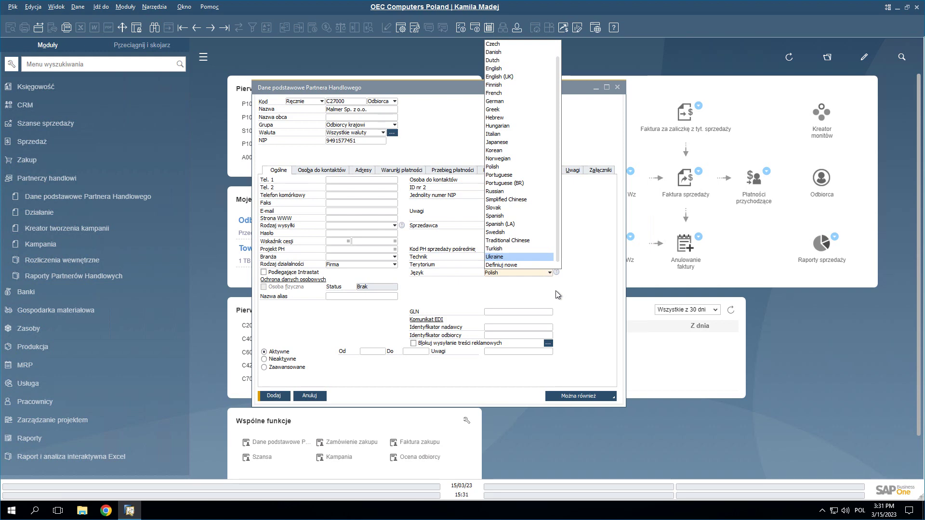
pyautogui.click(577, 307)
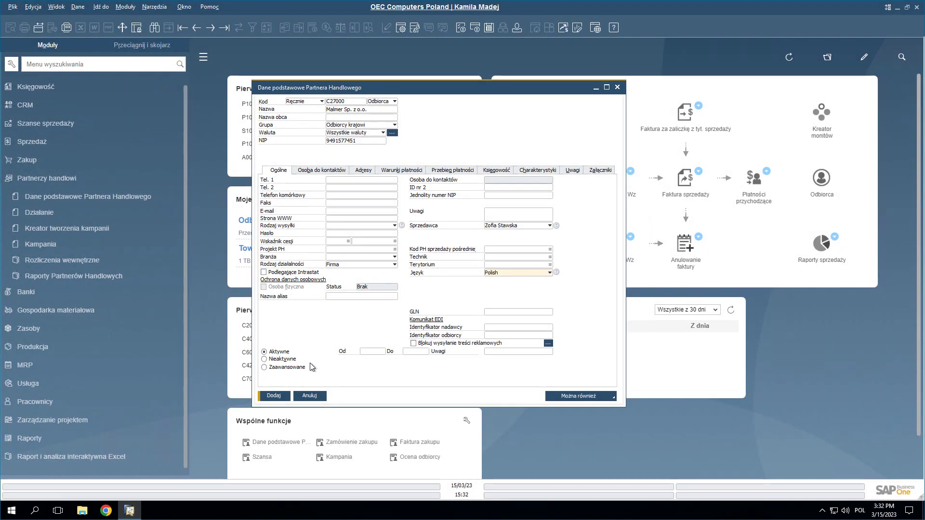
pyautogui.click(287, 367)
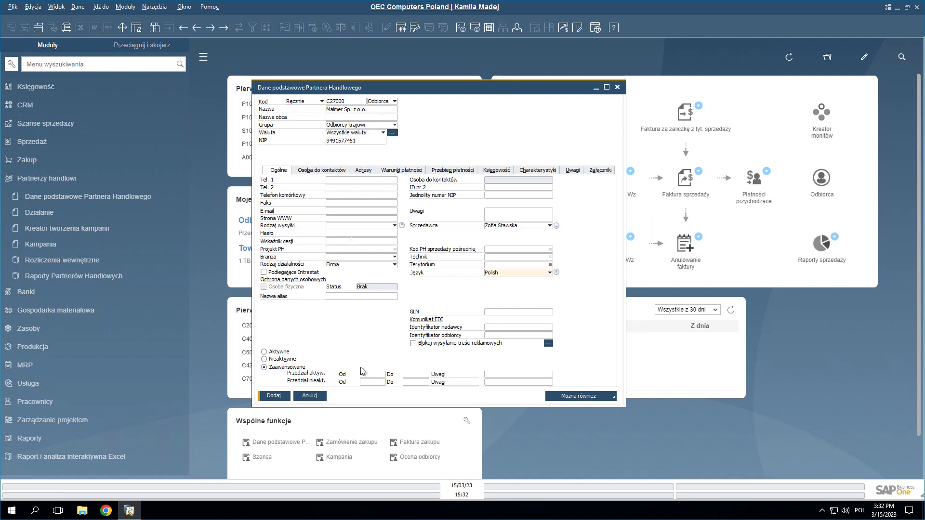
pyautogui.click(264, 352)
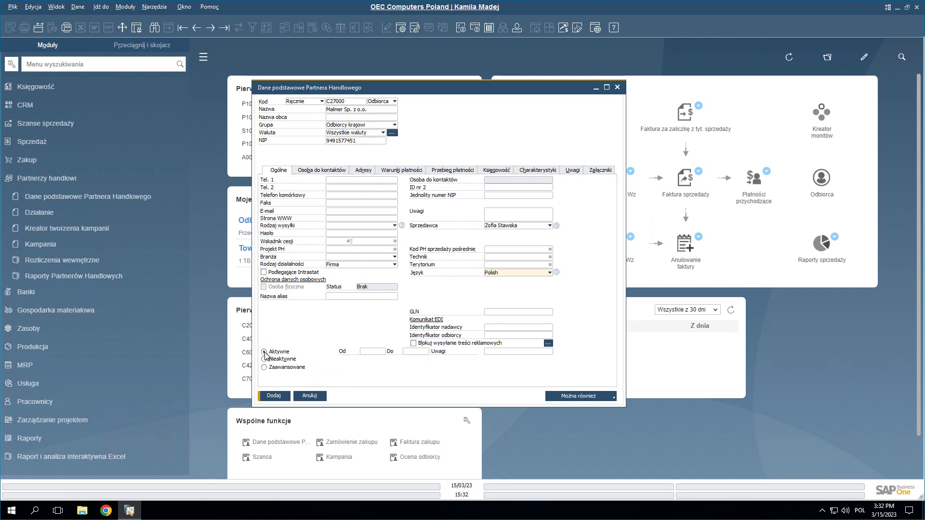
# - Create a bill-to address on the Adresy tab with voivodeship małopolskie
pyautogui.click(314, 171)
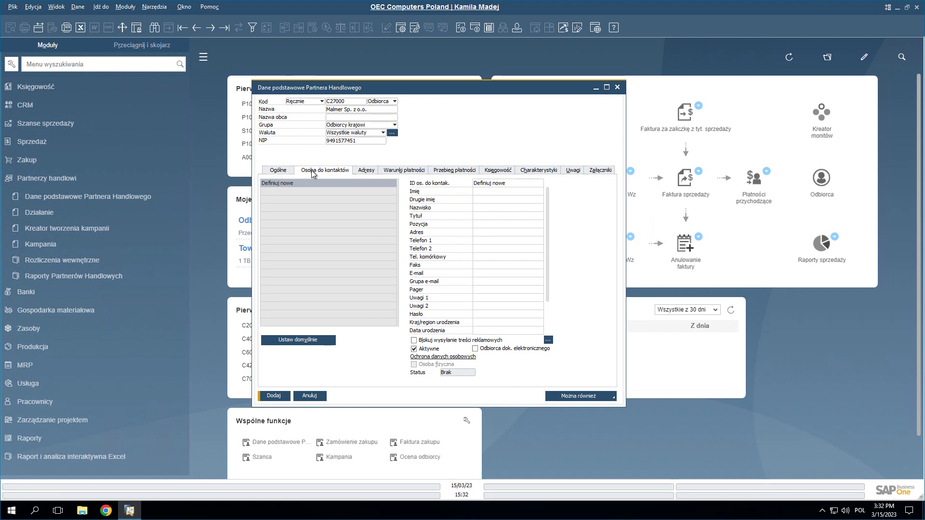
pyautogui.hotkey('ctrl', 'Tab')
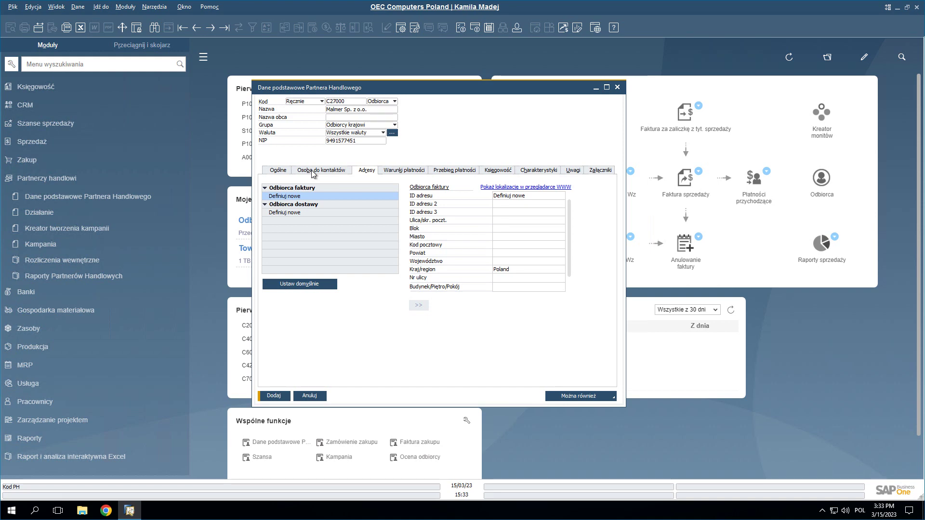
pyautogui.click(510, 201)
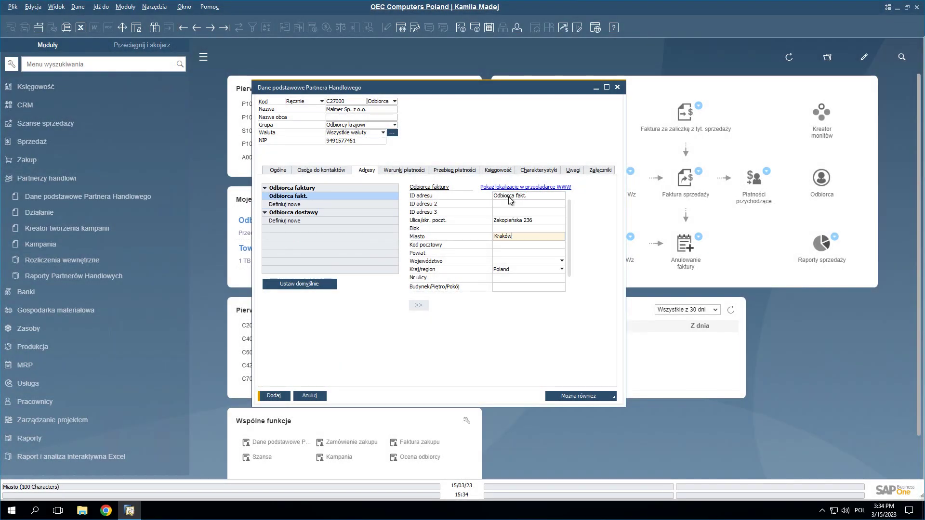
pyautogui.click(562, 260)
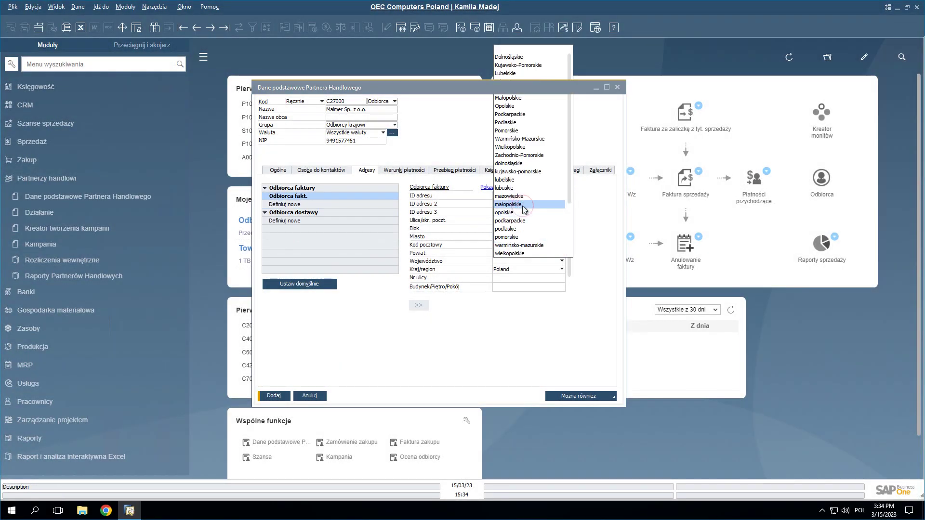
pyautogui.click(523, 208)
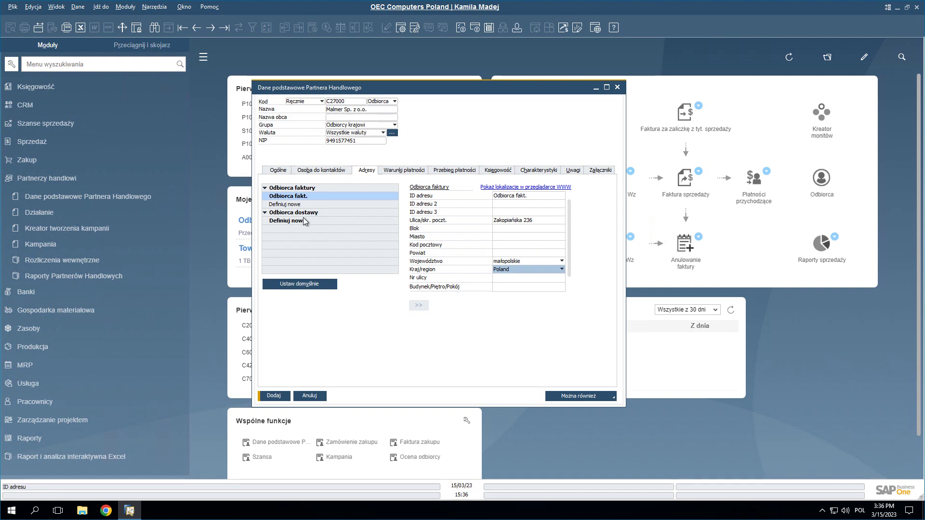
# - Copy it as the ship-to address with ID renamed to 'Odbiorca dost.', then show payment terms
pyautogui.click(419, 305)
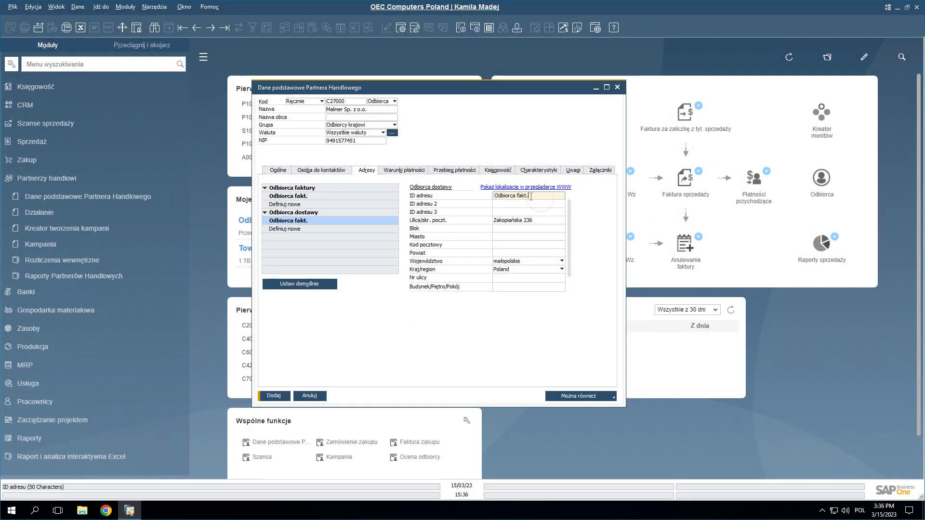
pyautogui.moveTo(531, 196); pyautogui.dragTo(517, 196)
pyautogui.write('dos')
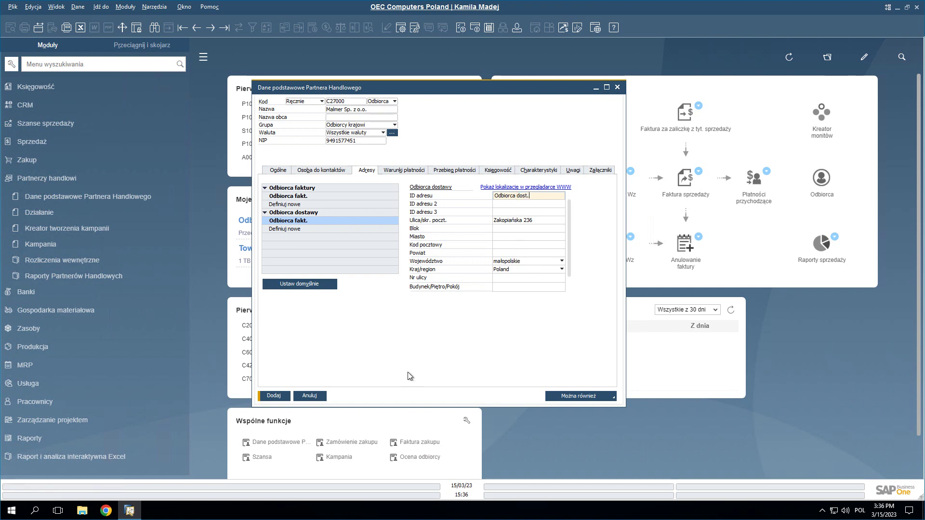
pyautogui.click(298, 232)
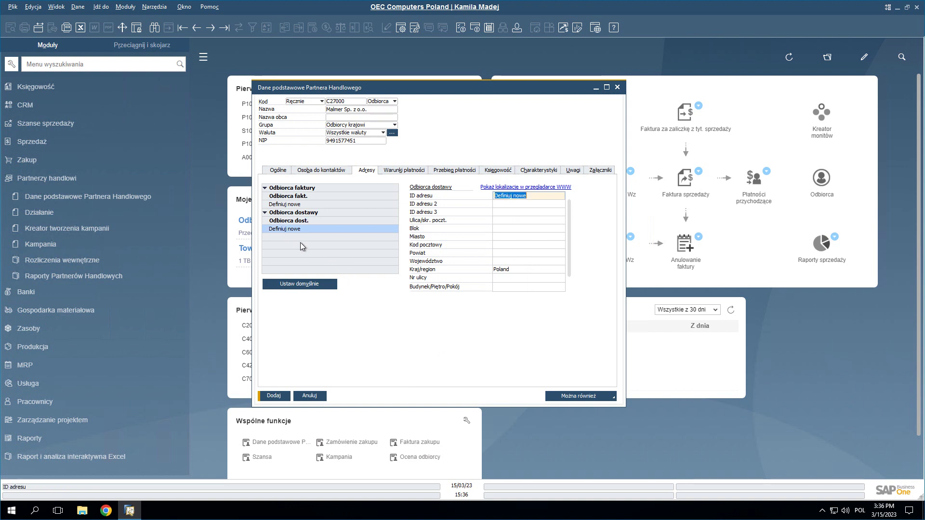
pyautogui.click(389, 172)
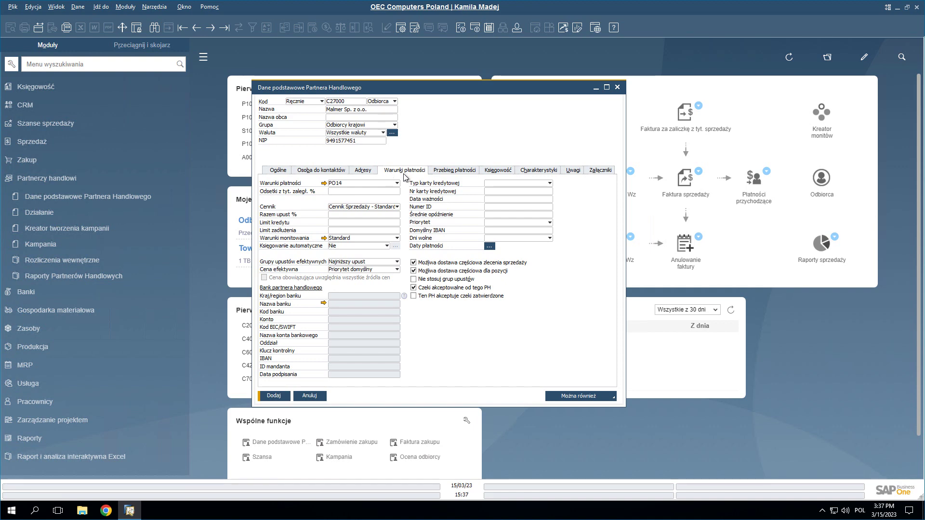
# - Keep payment terms PO14 and dunning terms Standard, with credit and commitment limits of 100.000,00
pyautogui.click(397, 183)
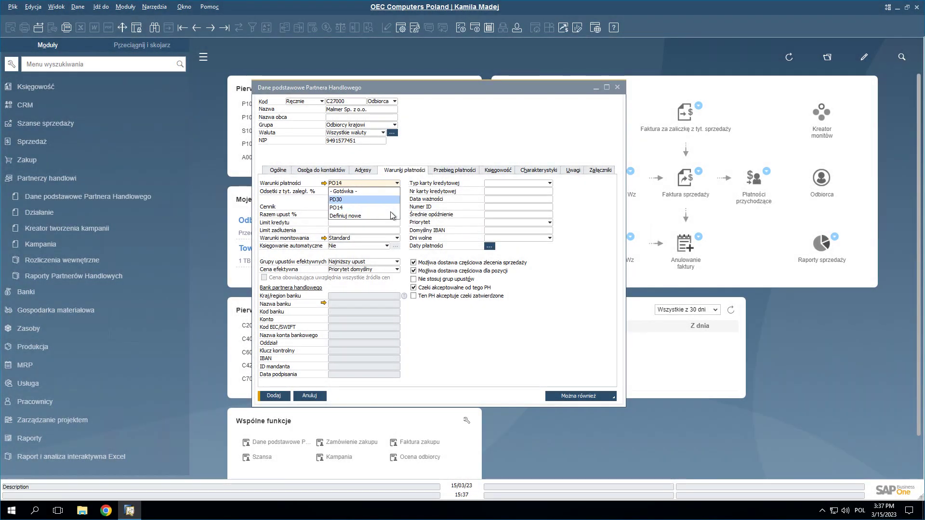
pyautogui.click(405, 182)
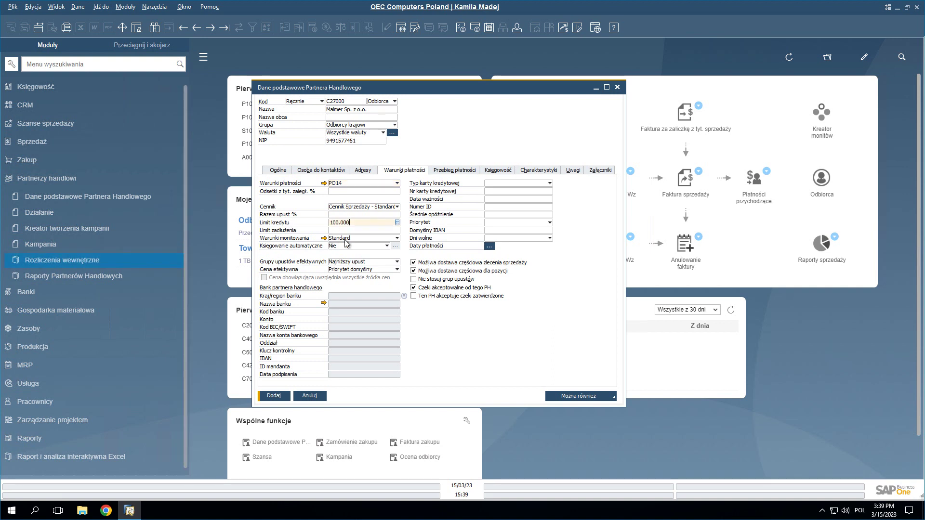
pyautogui.click(397, 239)
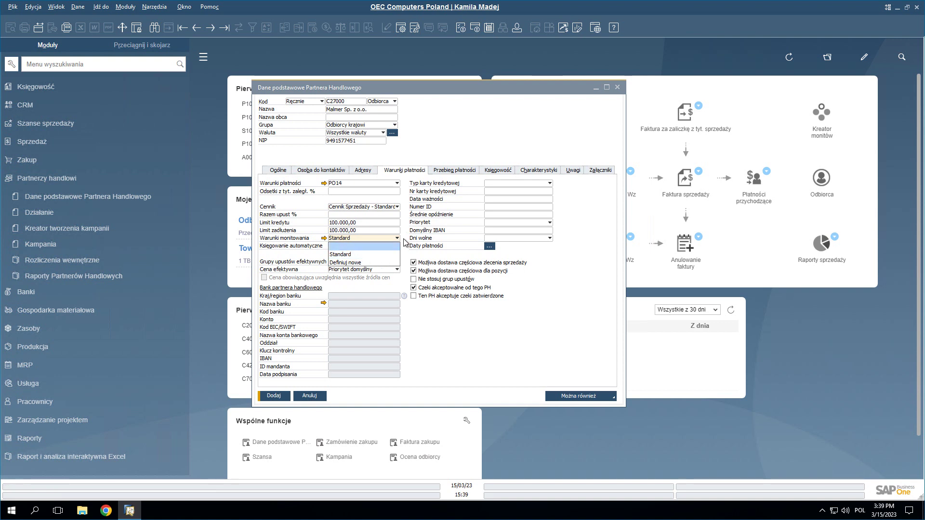
pyautogui.press('Escape')
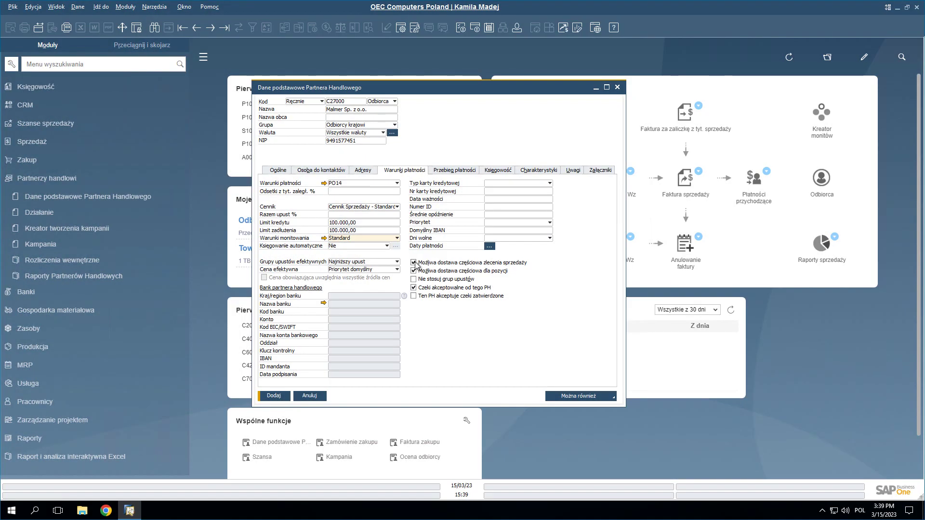
# - Review Przebieg płatności, keep VAT tax status Podlegające under Księgowość, then show Charakterystyki
pyautogui.click(444, 171)
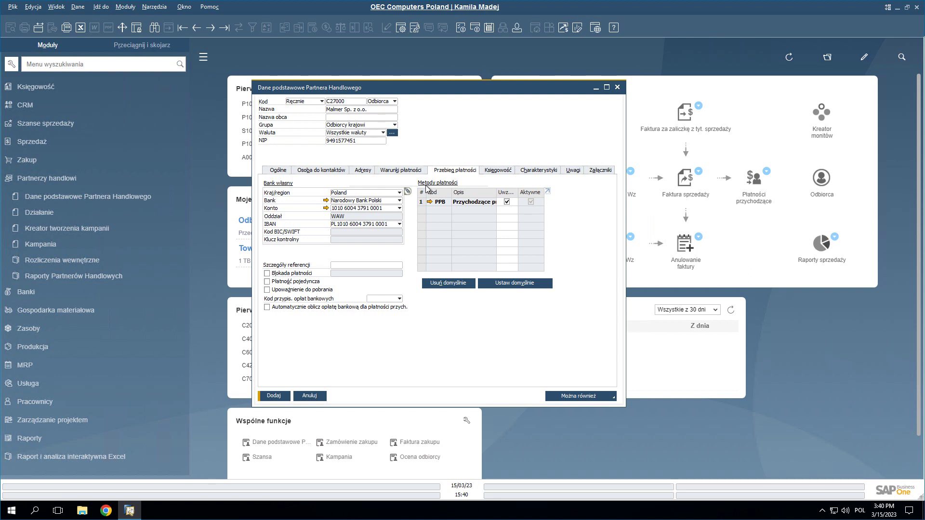
pyautogui.hotkey('ctrl', 'Tab')
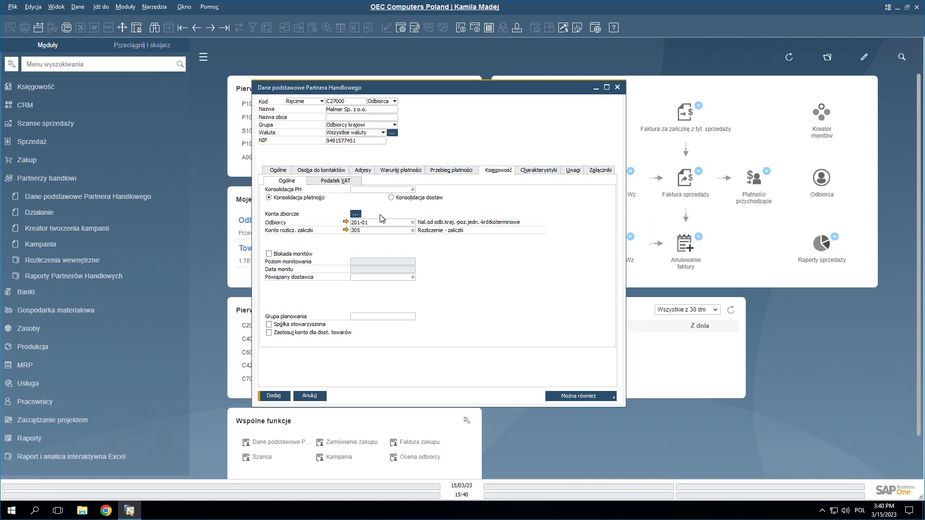
pyautogui.click(346, 181)
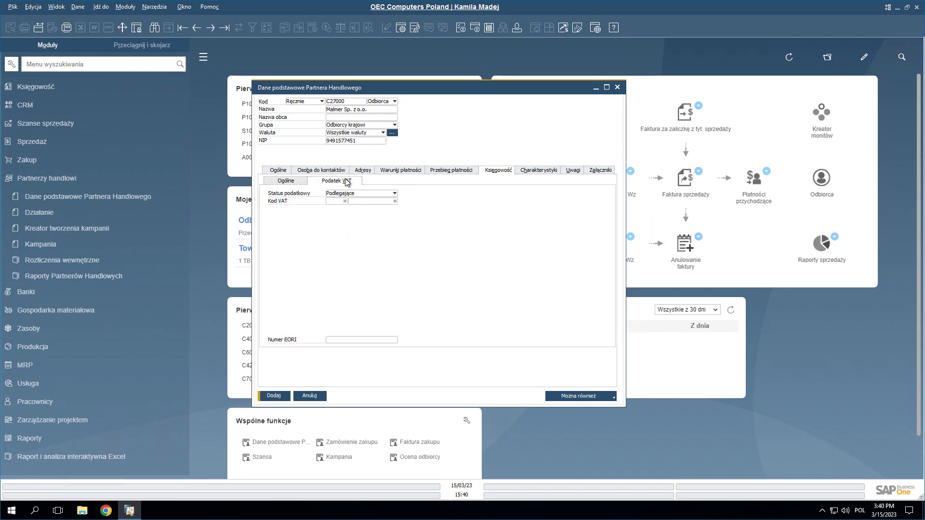
pyautogui.hotkey('alt', 'Down')
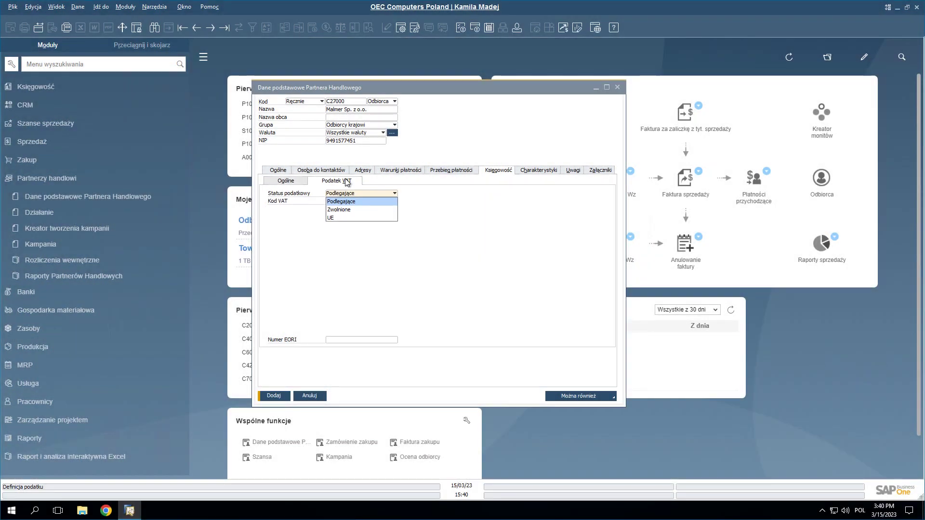
pyautogui.press('Return')
pyautogui.click(543, 171)
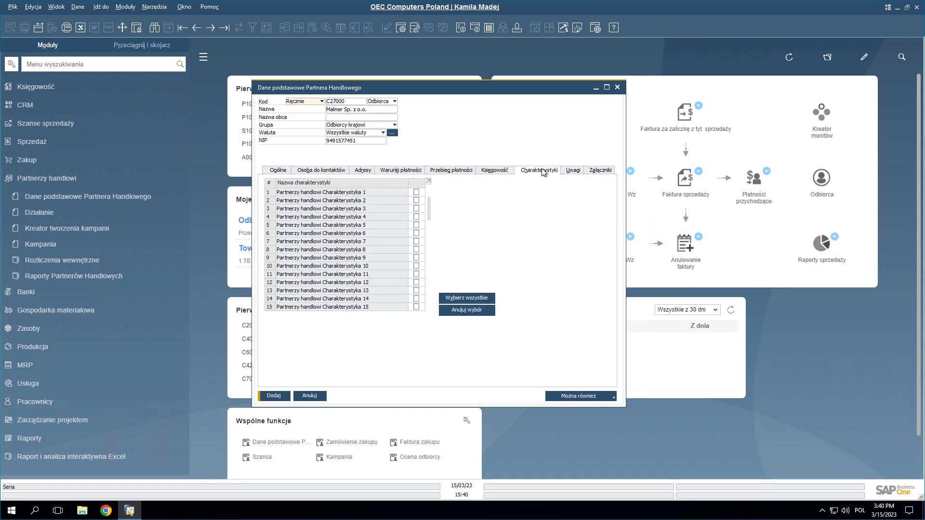
# - Add customer C27000 from the Załączniki page, view the previous record, then close the window
pyautogui.click(600, 170)
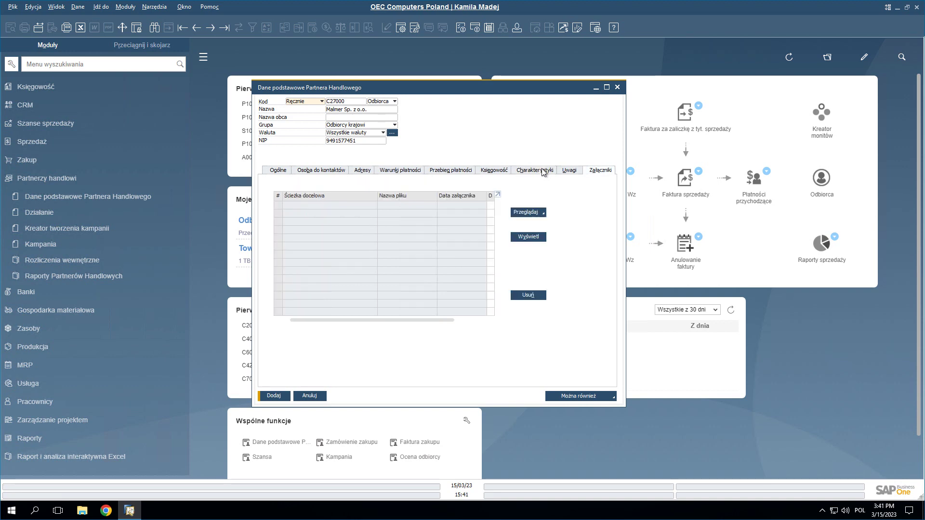
pyautogui.click(274, 395)
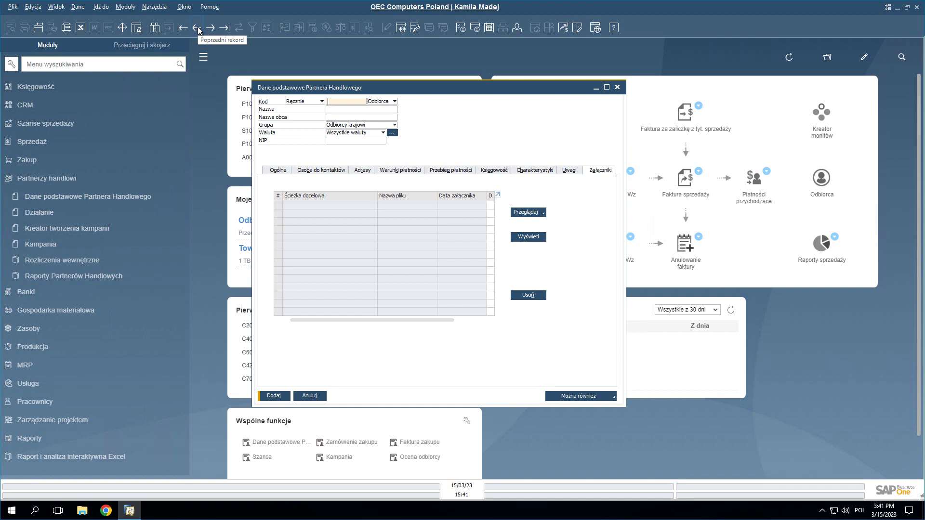
pyautogui.click(199, 30)
pyautogui.click(384, 109)
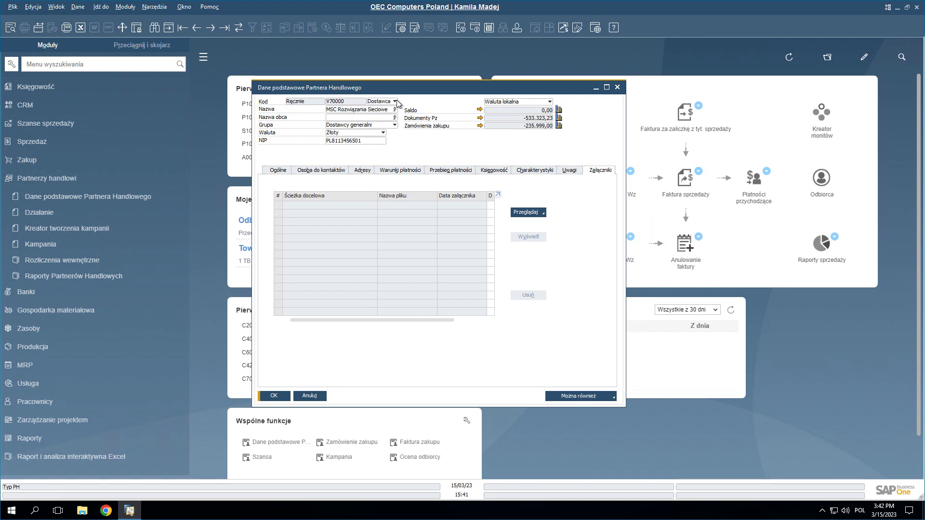
pyautogui.press('Escape')
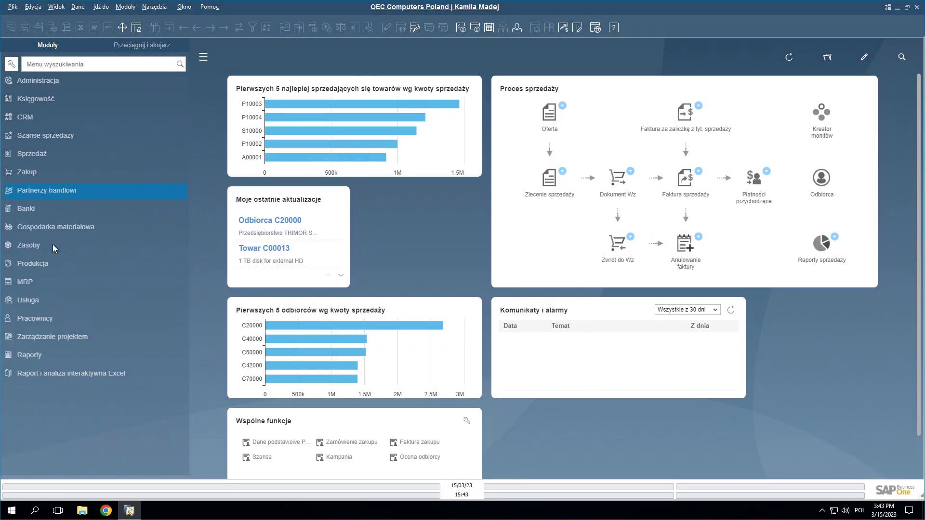
# - Search the Moduły menu for 'rozliczanie', clear it, collapse Partnerzy handlowi, and hide the panel
pyautogui.click(70, 260)
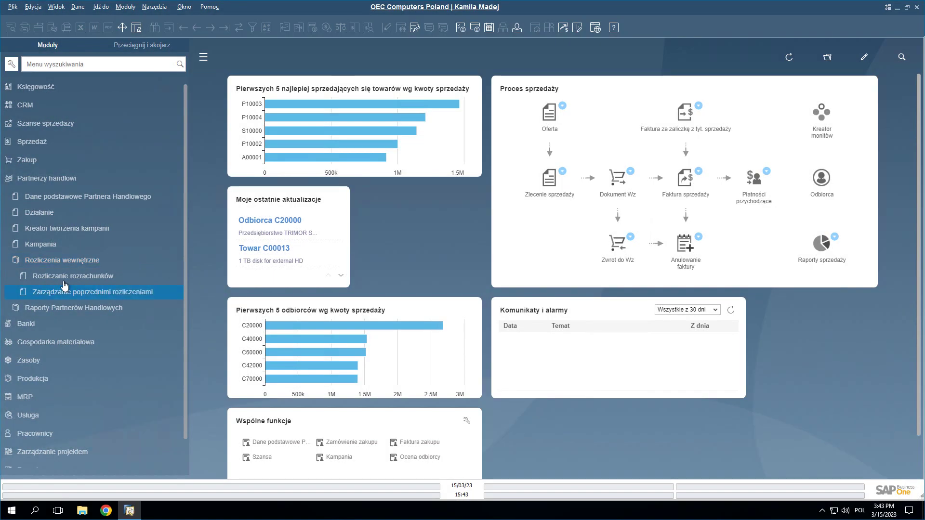
pyautogui.write('rozliczanie')
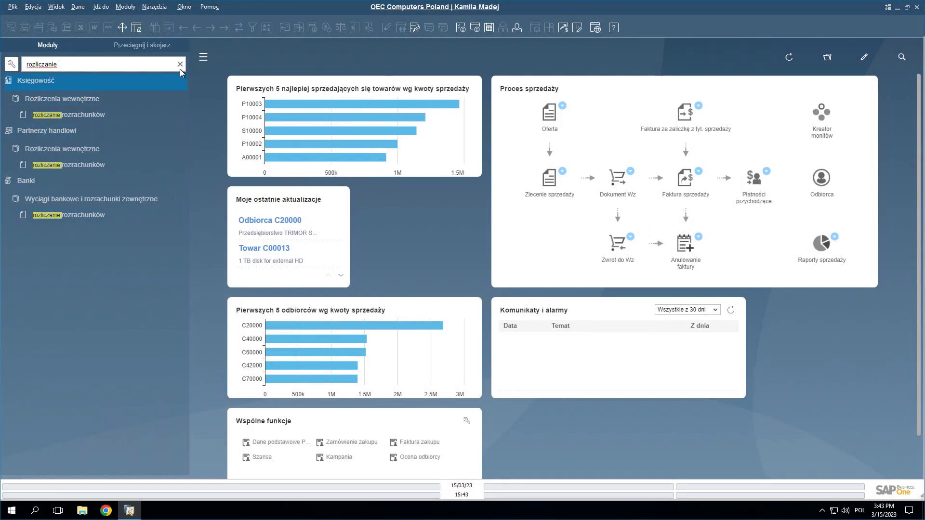
pyautogui.click(180, 64)
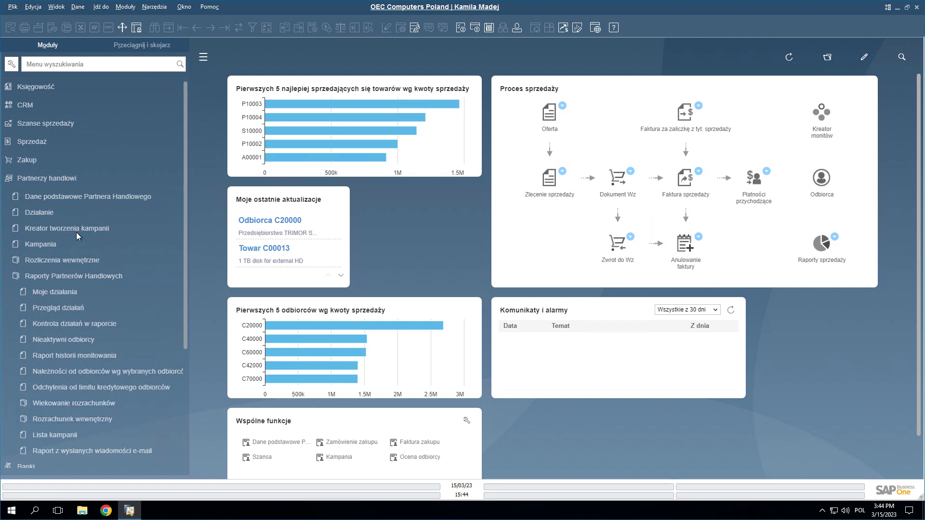
pyautogui.click(66, 181)
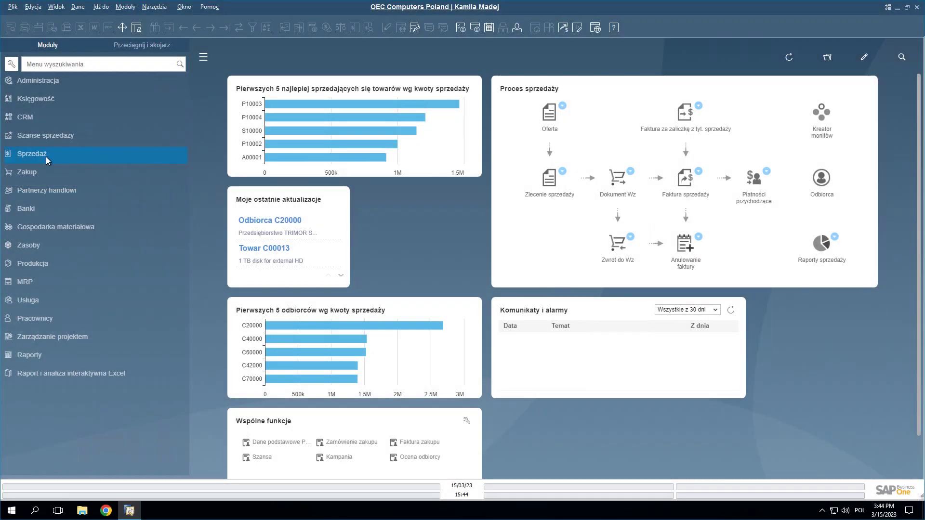
pyautogui.click(204, 60)
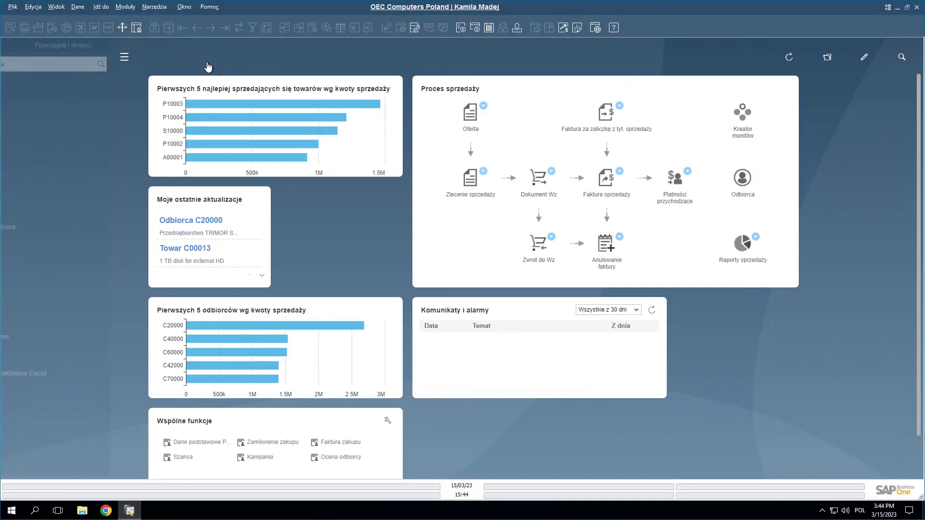